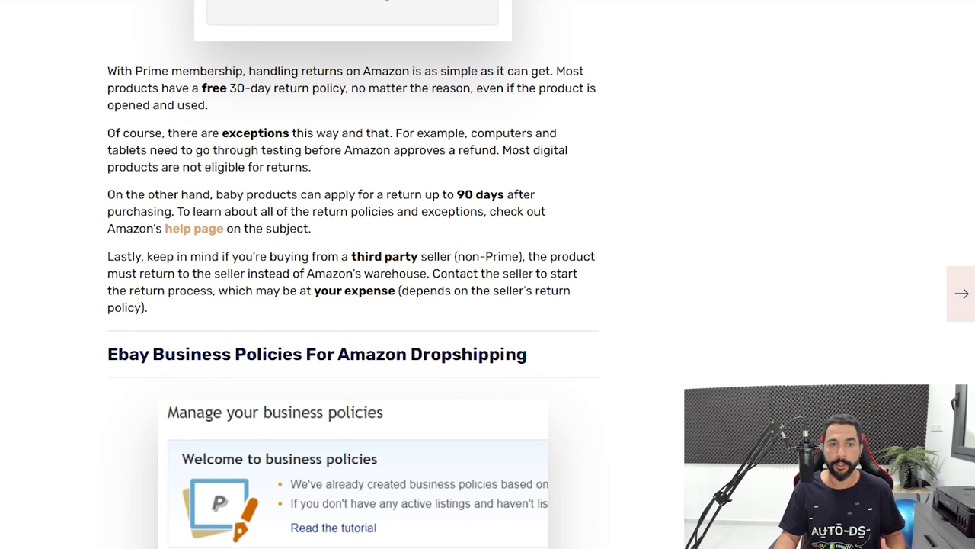
# Read the article's section on eBay business policies, down to the example Amazon to eBay shipping policy settings
pyautogui.scroll(-3, 353, 275)
pyautogui.scroll(-1, 353, 275)
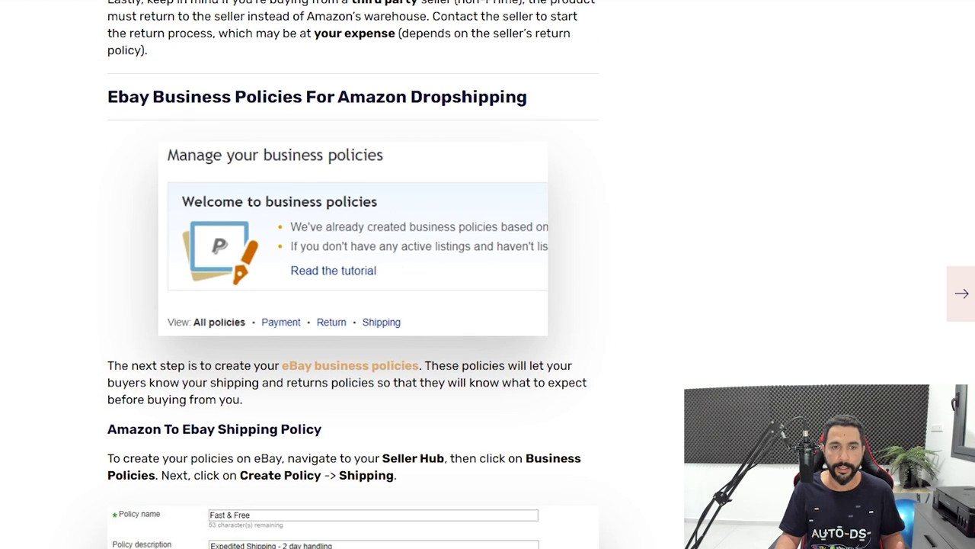
pyautogui.scroll(-1, 352, 274)
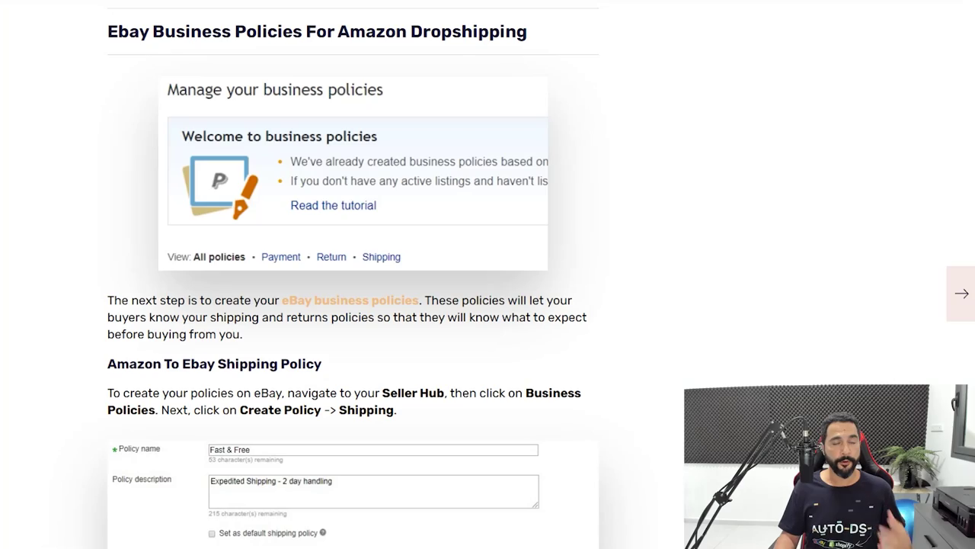
pyautogui.scroll(-2, 353, 274)
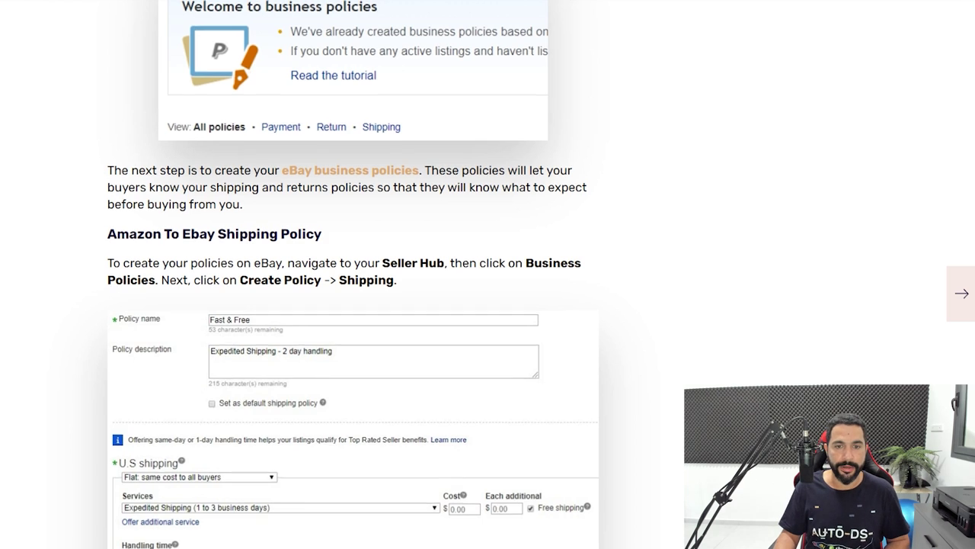
pyautogui.scroll(1, 353, 275)
pyautogui.scroll(-2, 352, 274)
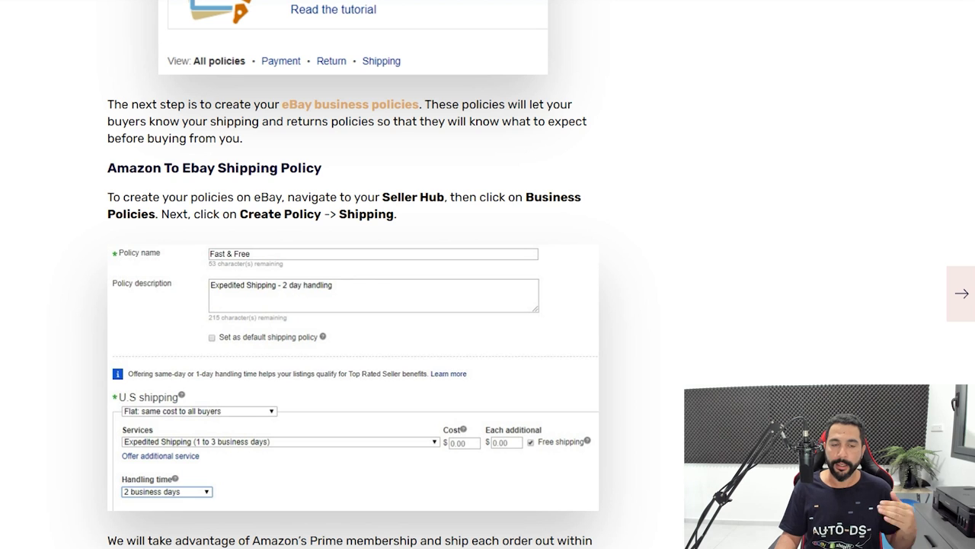
pyautogui.scroll(-1, 353, 304)
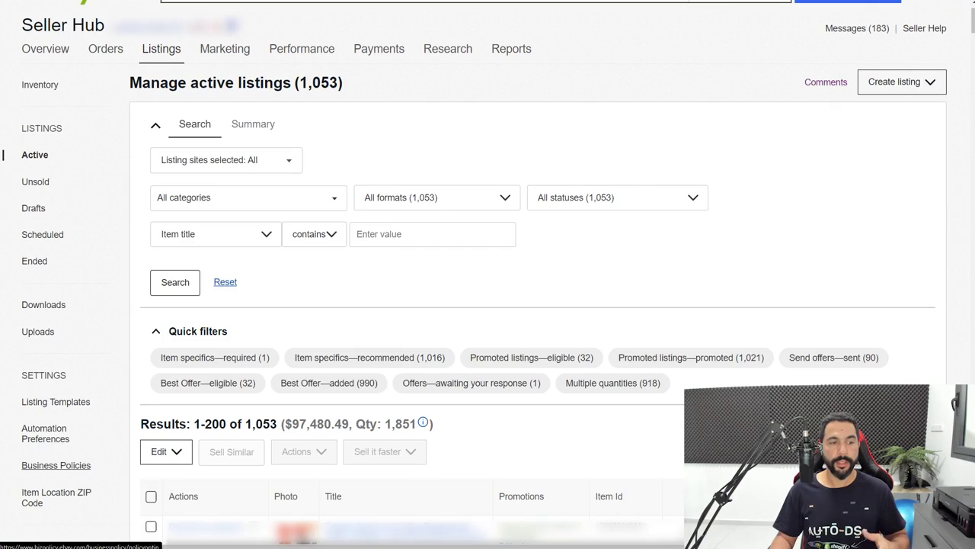
# Start a new shipping policy from the Seller Hub business policies and name it "Amazon Shipping Policy"
pyautogui.click(55, 465)
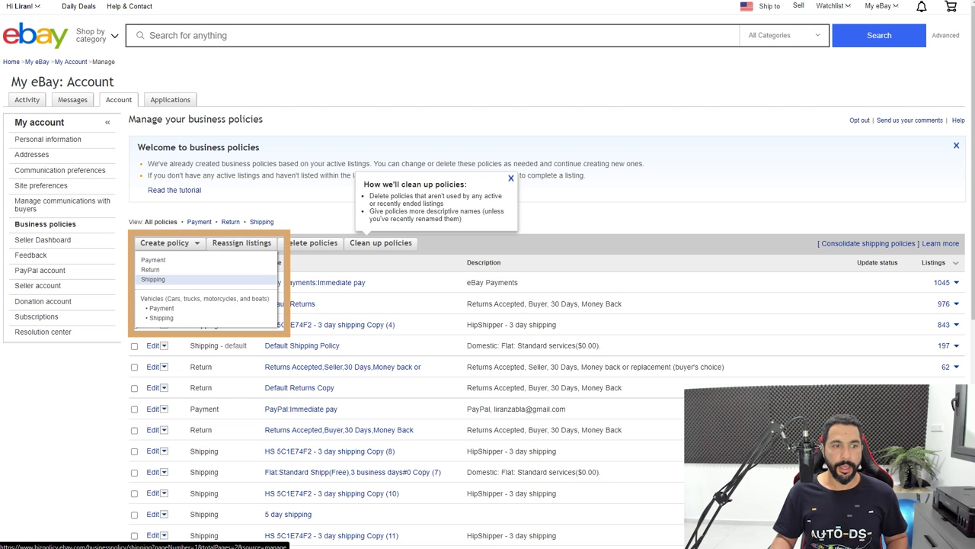
pyautogui.click(153, 279)
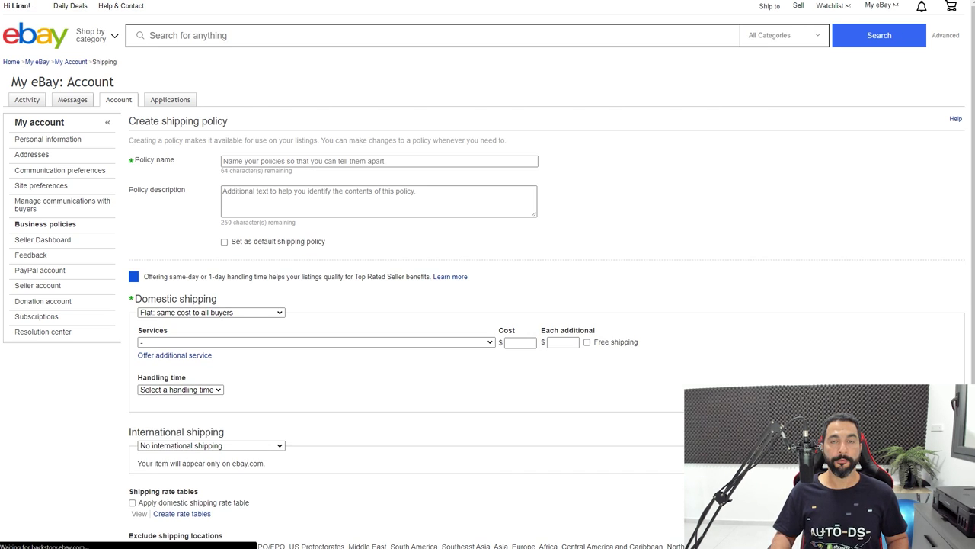
pyautogui.click(223, 161)
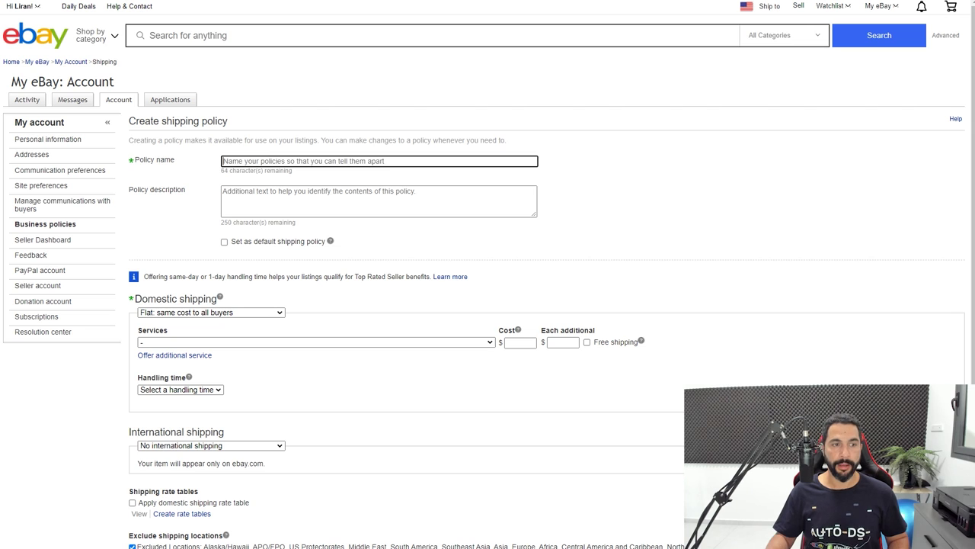
pyautogui.write('Ama')
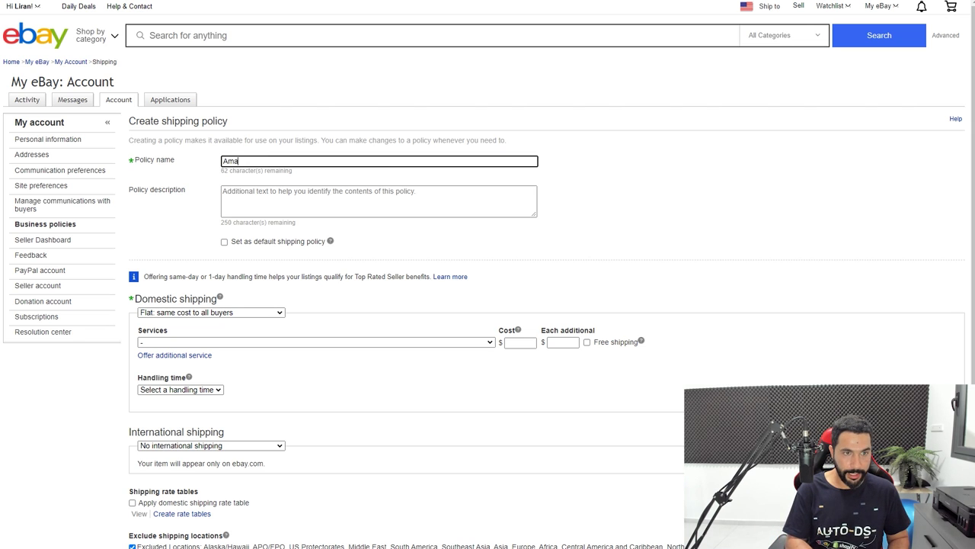
pyautogui.write('zon Shipping Polocy')
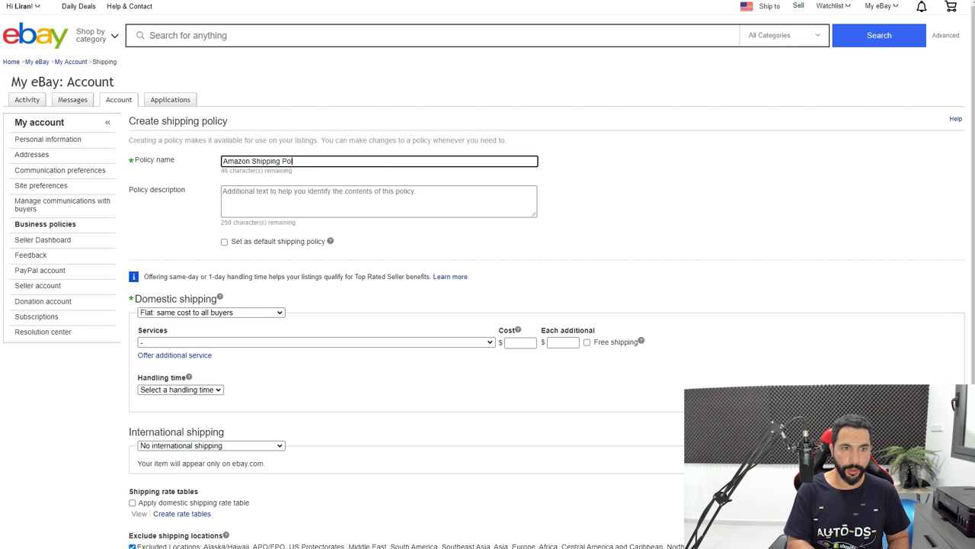
pyautogui.press('BackSpace')
pyautogui.press('BackSpace')
pyautogui.write('icy')
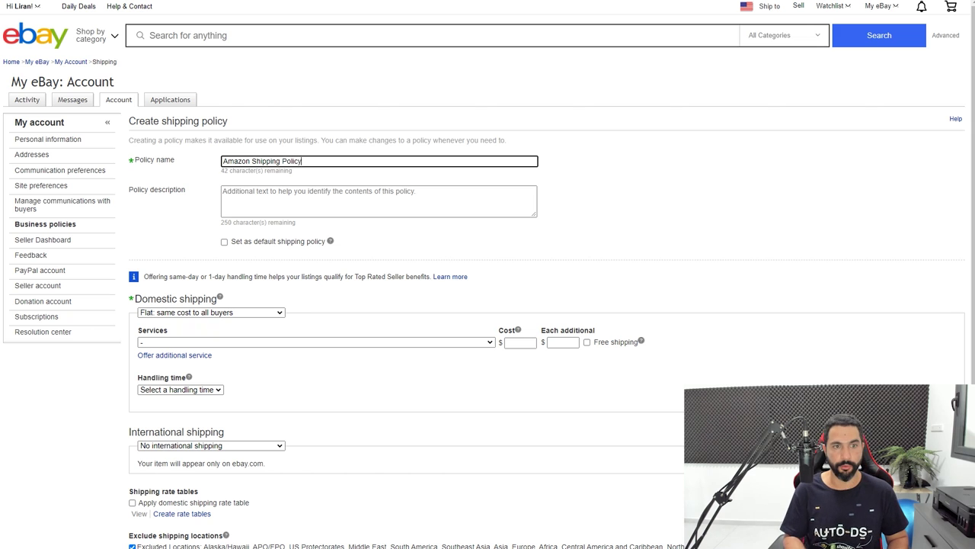
pyautogui.click(527, 207)
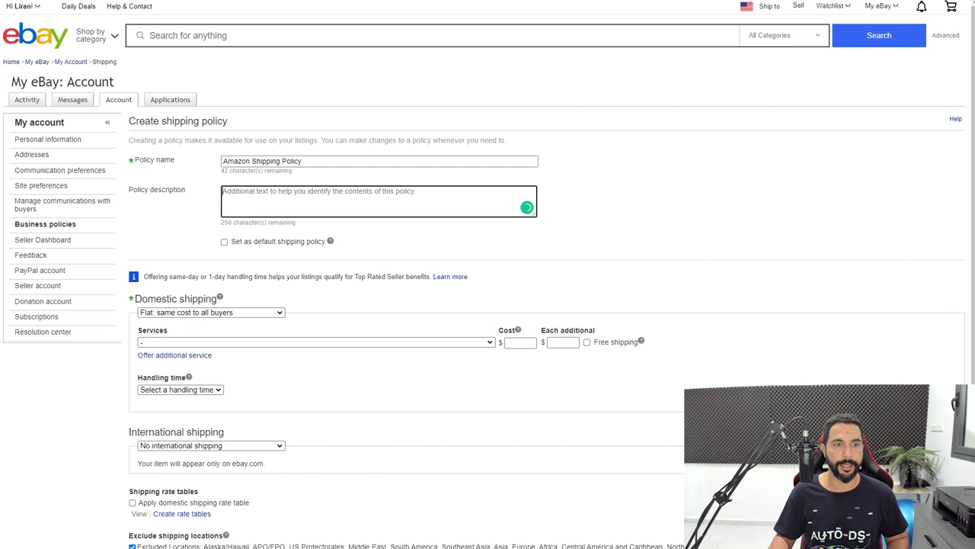
# Set domestic shipping to "Flat: same cost to all buyers" with the service Expedited Shipping (1 to 3 business days)
pyautogui.scroll(-2, 488, 305)
pyautogui.click(211, 210)
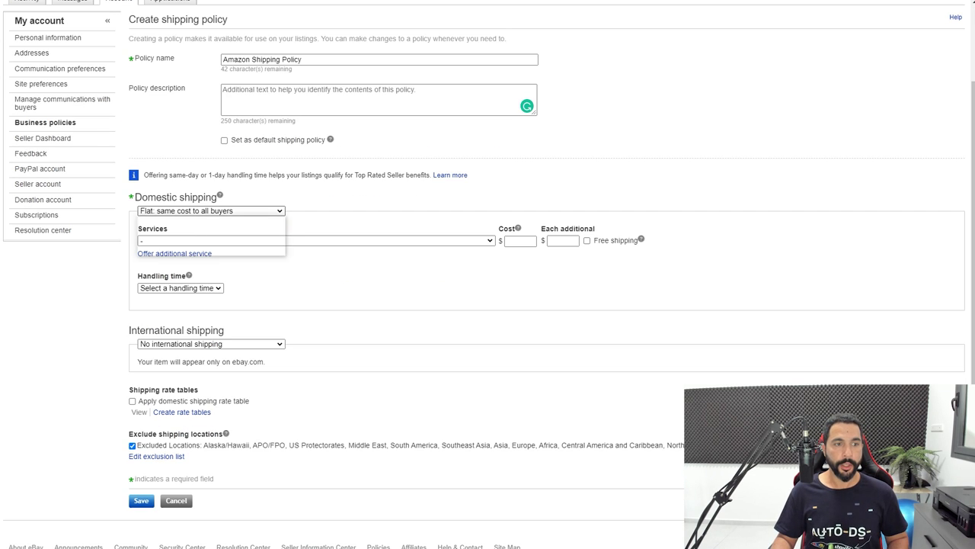
pyautogui.click(186, 220)
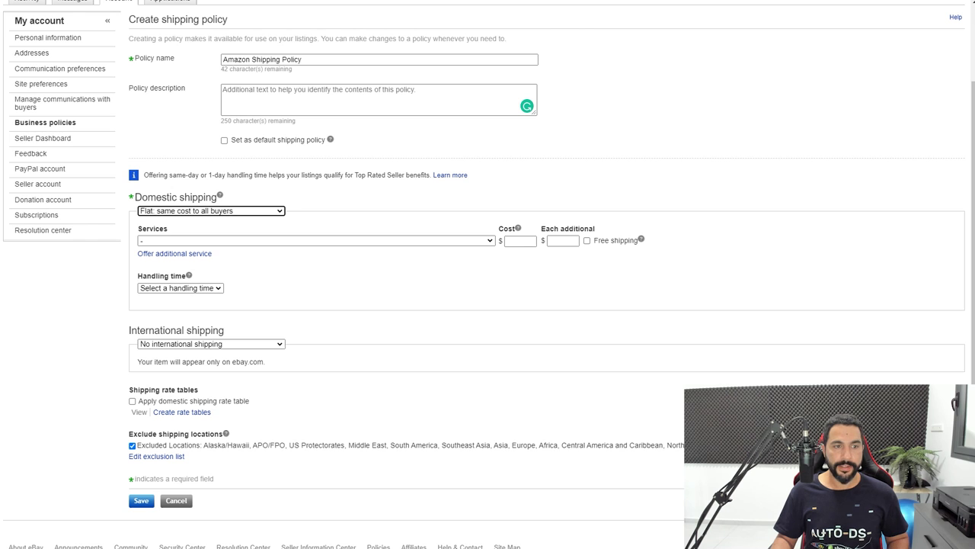
pyautogui.click(315, 239)
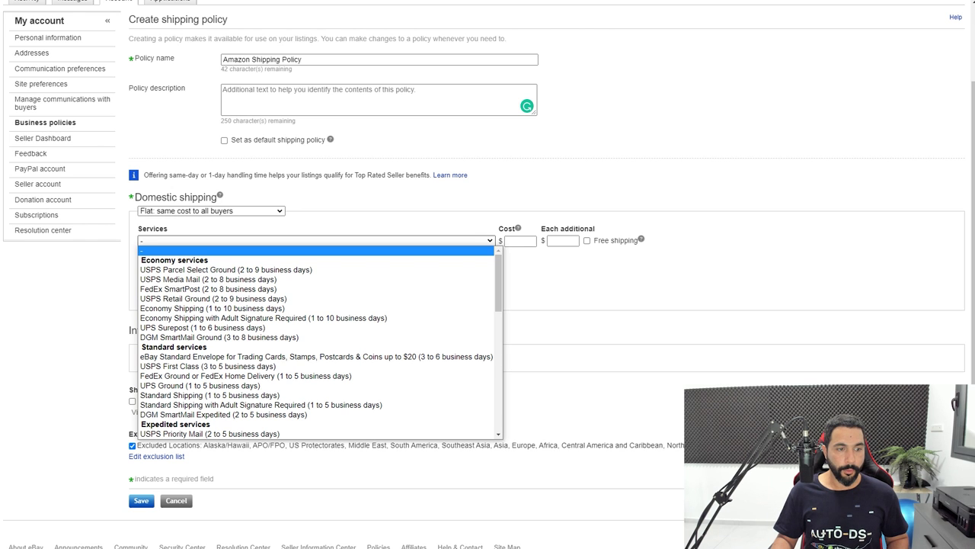
pyautogui.scroll(-2, 316, 370)
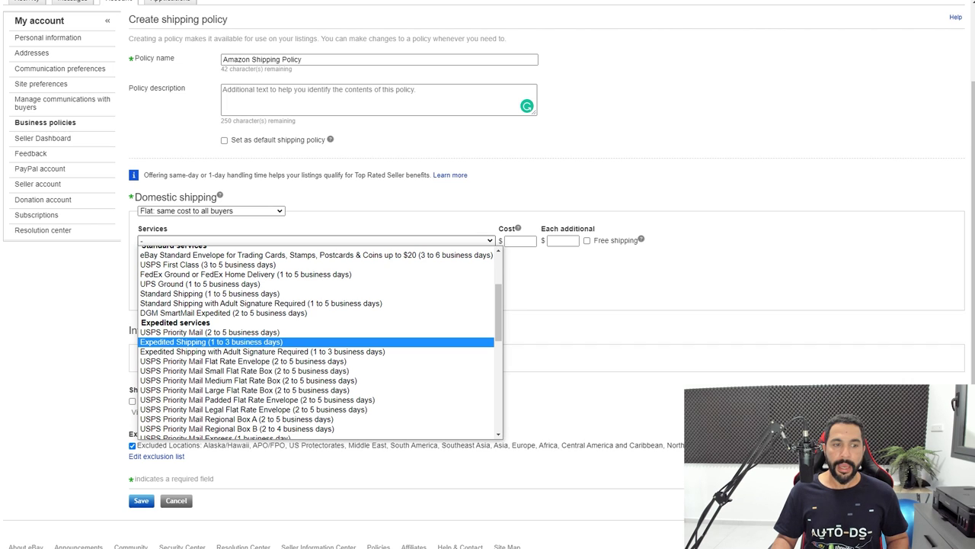
pyautogui.click(211, 342)
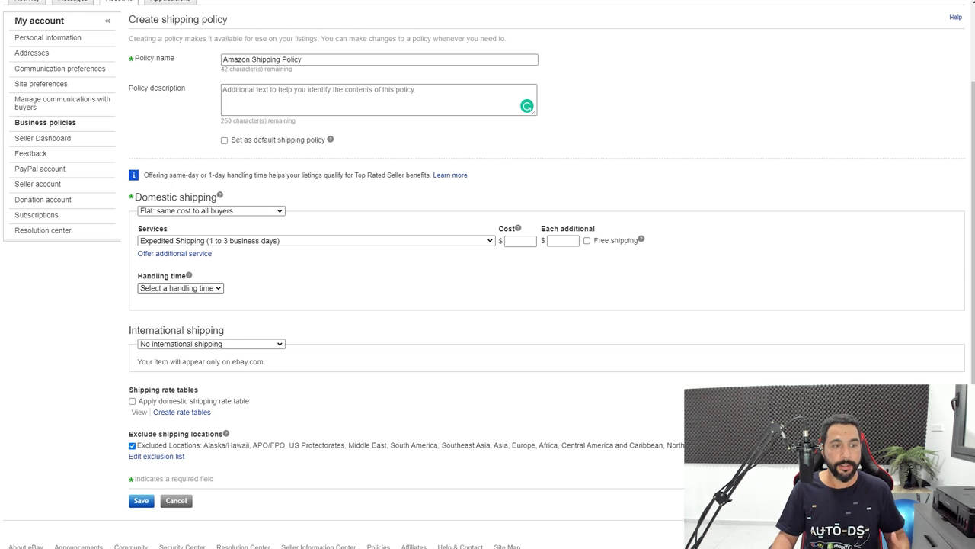
# Set the handling time to 2 business days and review the domestic service options, keeping Expedited Shipping (1 to 3 business days)
pyautogui.click(180, 288)
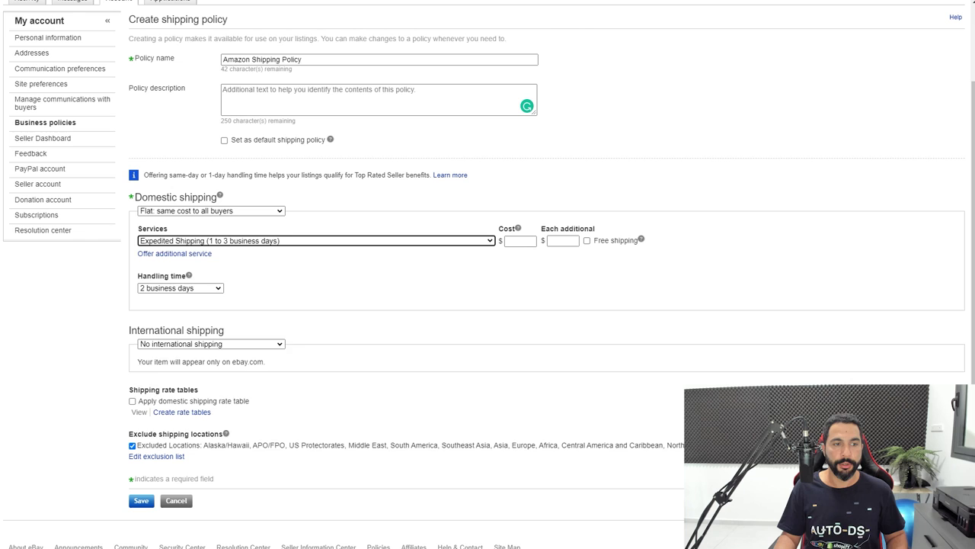
pyautogui.press('space')
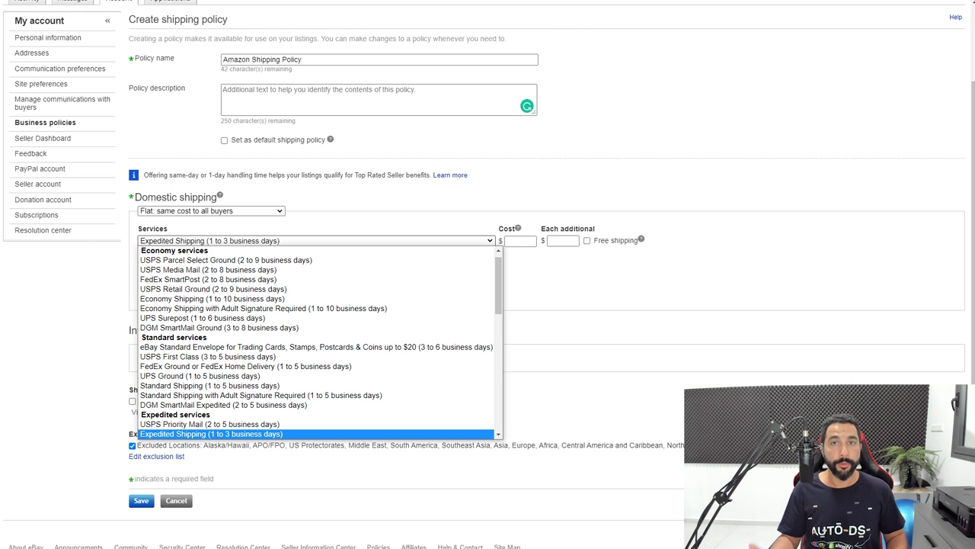
pyautogui.press('Return')
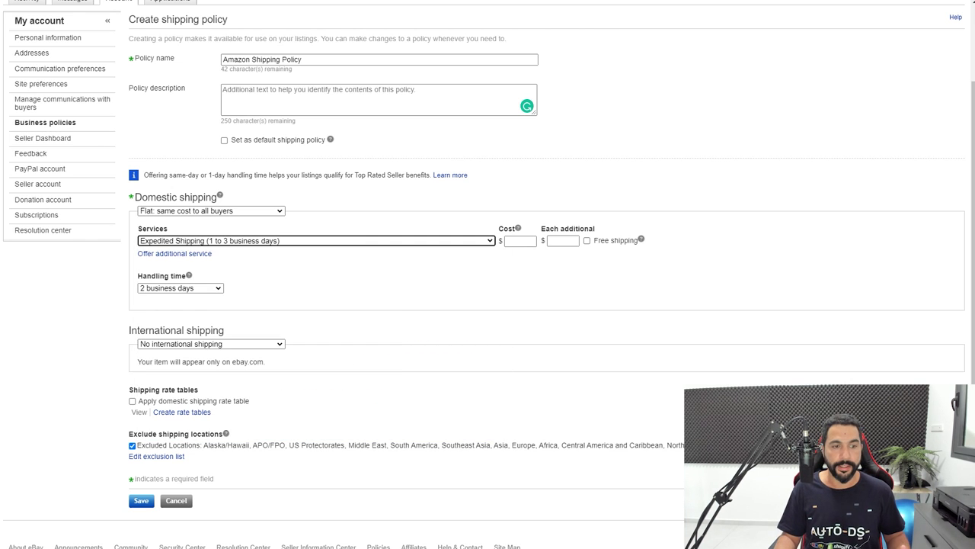
pyautogui.click(180, 288)
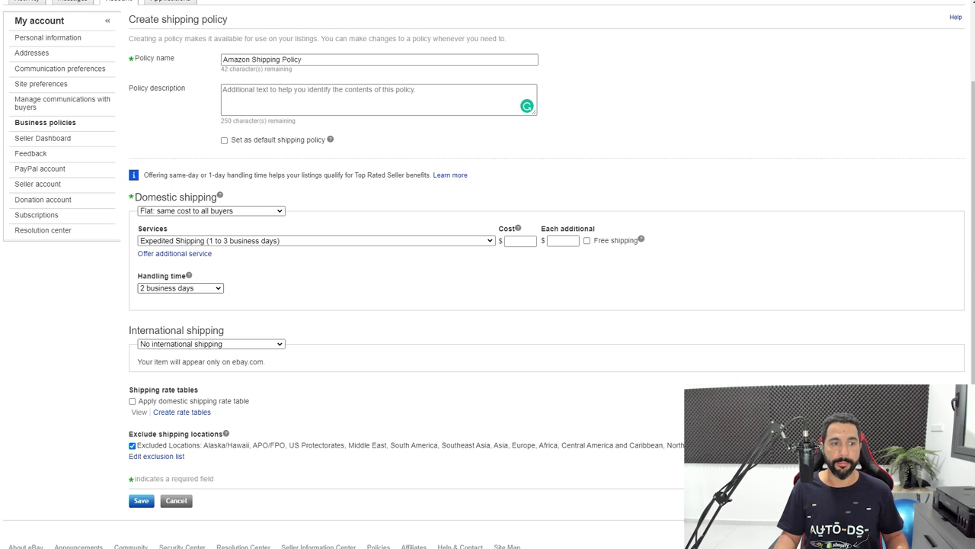
pyautogui.click(316, 240)
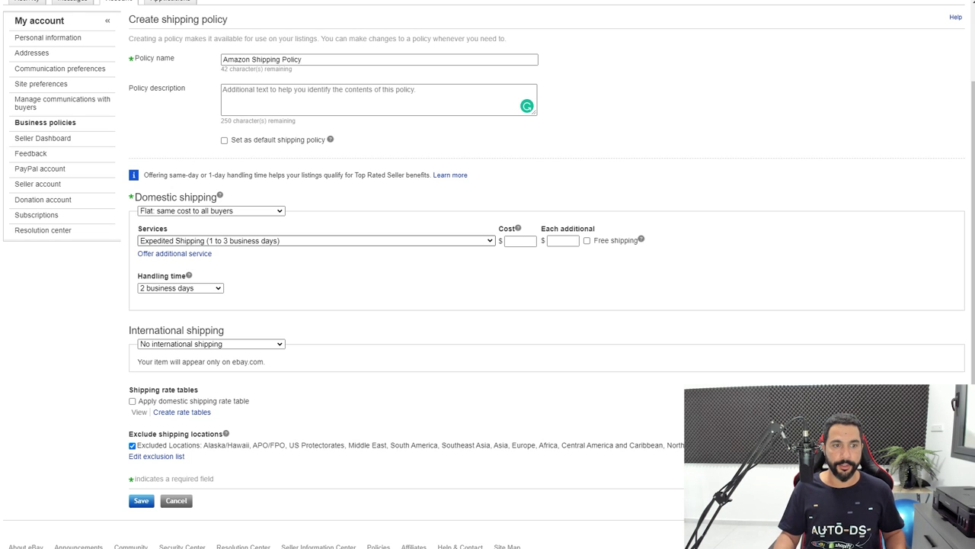
pyautogui.click(316, 240)
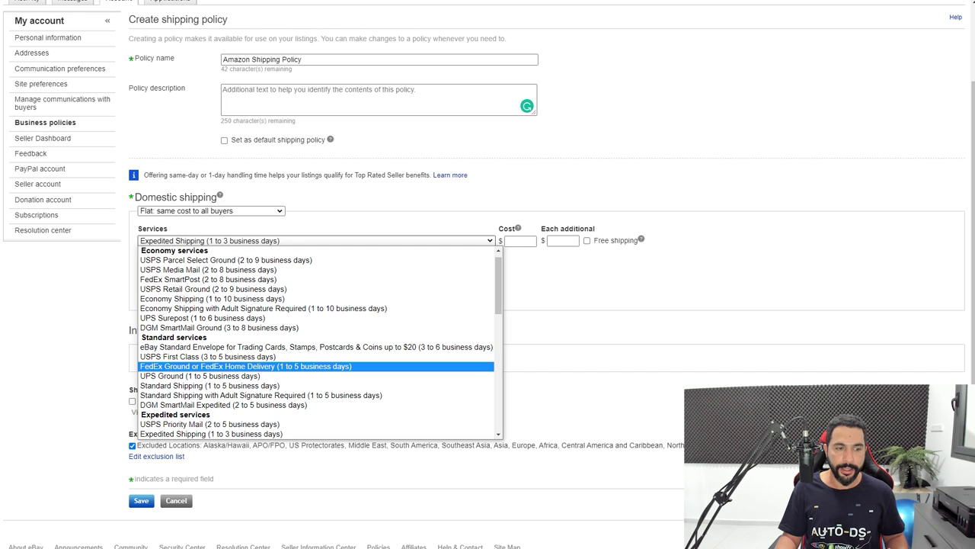
pyautogui.scroll(-3, 316, 343)
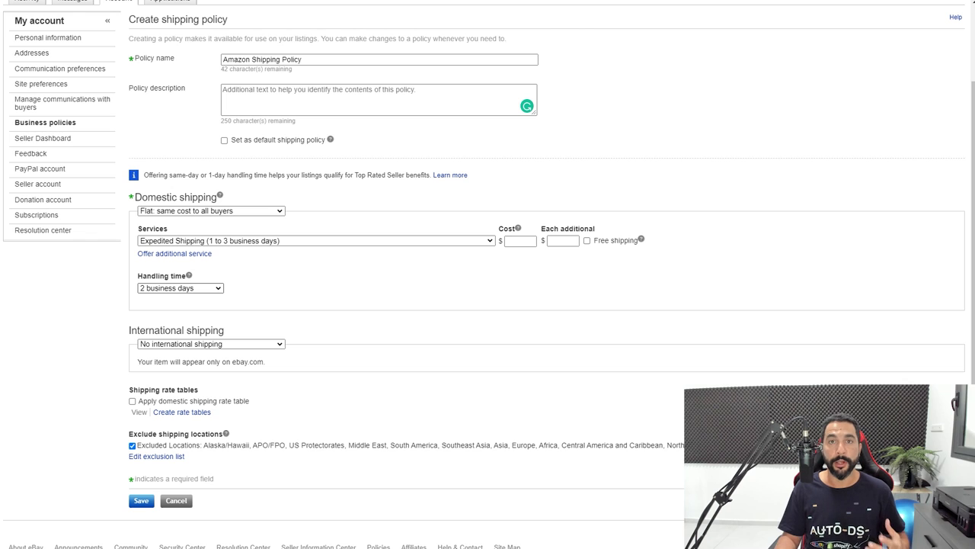
# Enable free shipping for the domestic Expedited Shipping service
pyautogui.click(520, 241)
pyautogui.scroll(1, 520, 241)
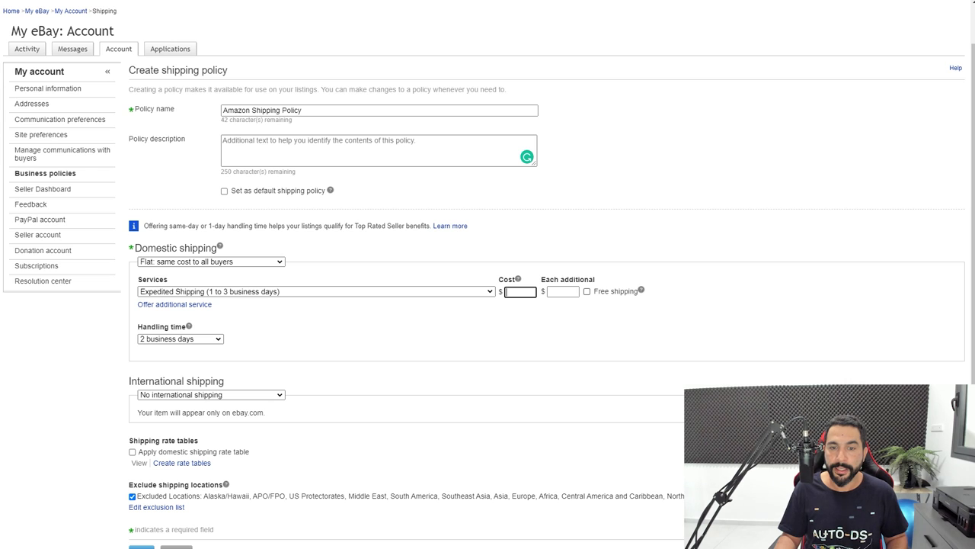
pyautogui.click(586, 291)
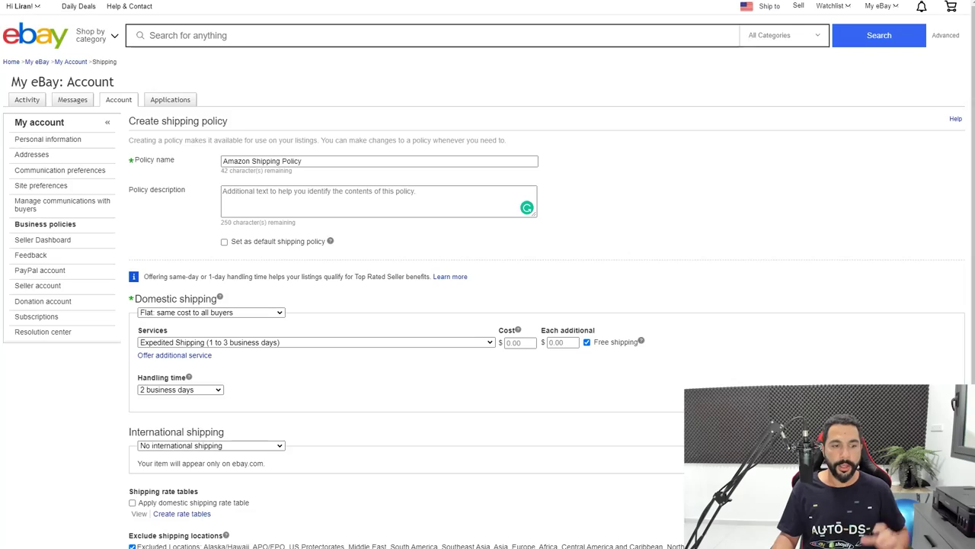
# Examine the regions and countries selected in the shipping policy's excluded locations list, leaving the selection as it is
pyautogui.scroll(-3, 487, 274)
pyautogui.scroll(-1, 487, 274)
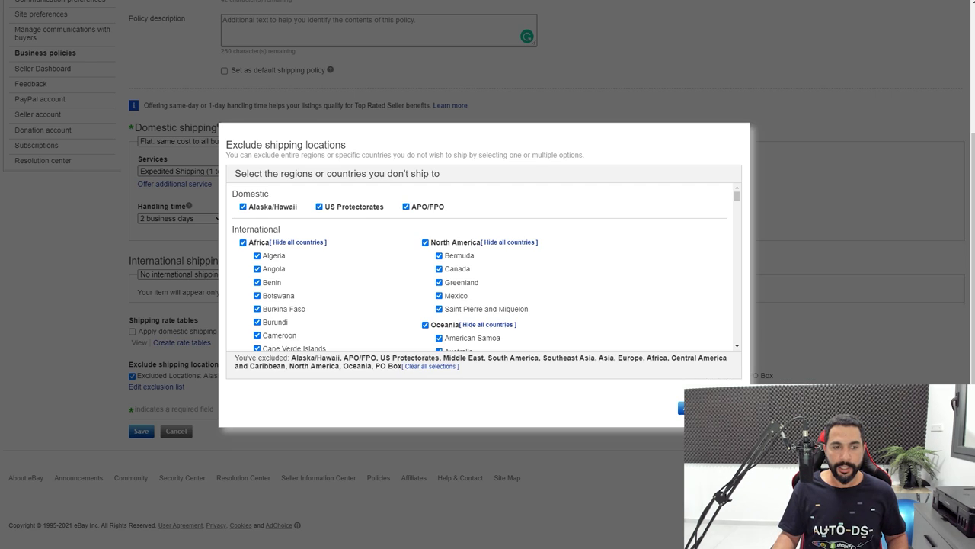
pyautogui.scroll(-15, 480, 266)
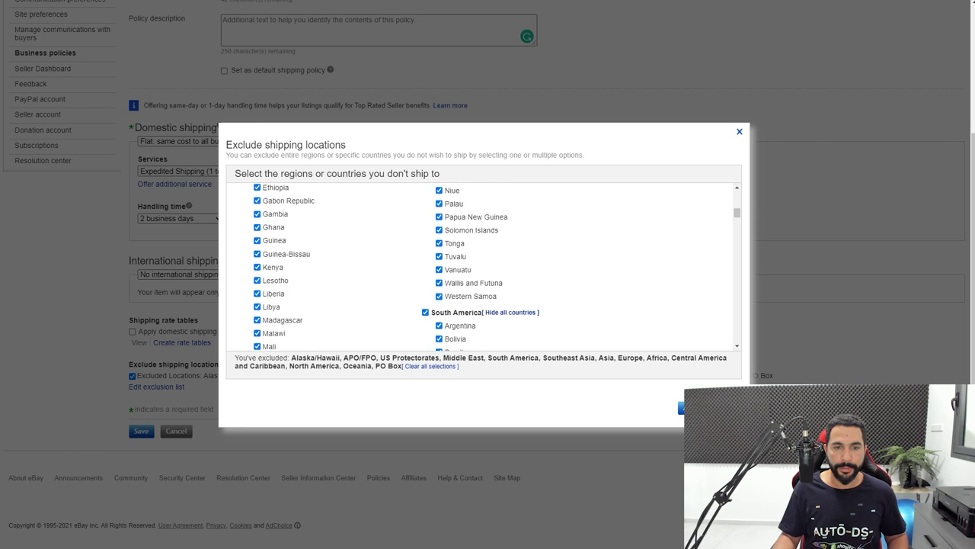
pyautogui.scroll(-20, 480, 267)
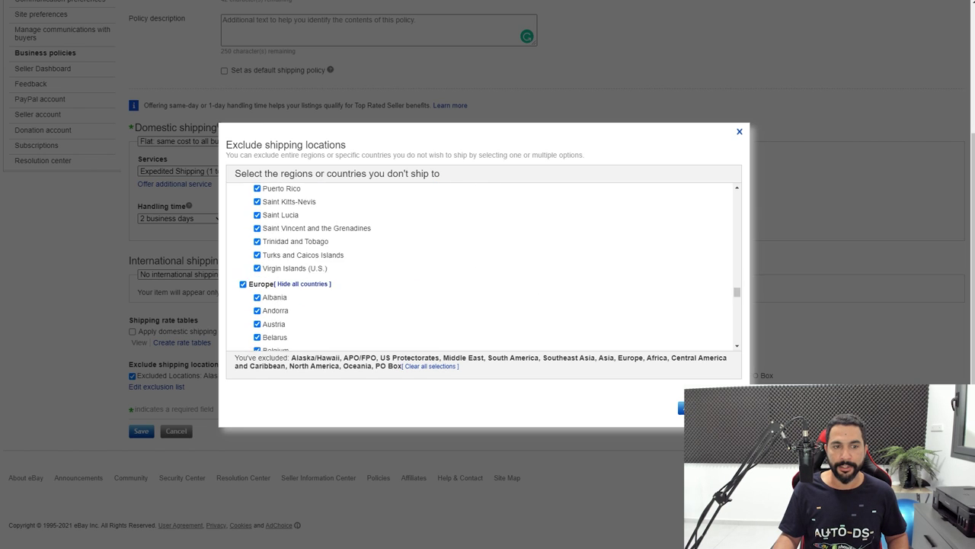
pyautogui.scroll(-2, 480, 266)
pyautogui.scroll(15, 480, 267)
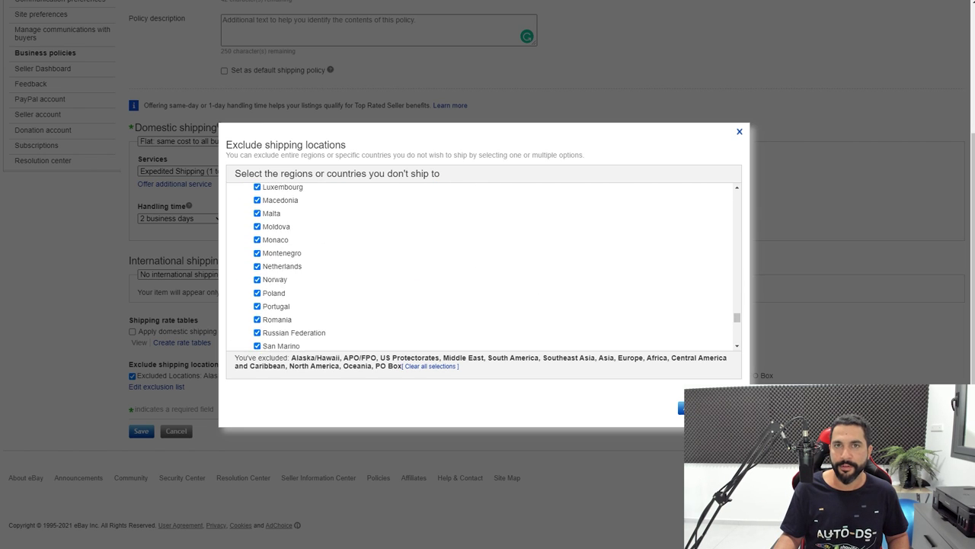
pyautogui.scroll(15, 480, 267)
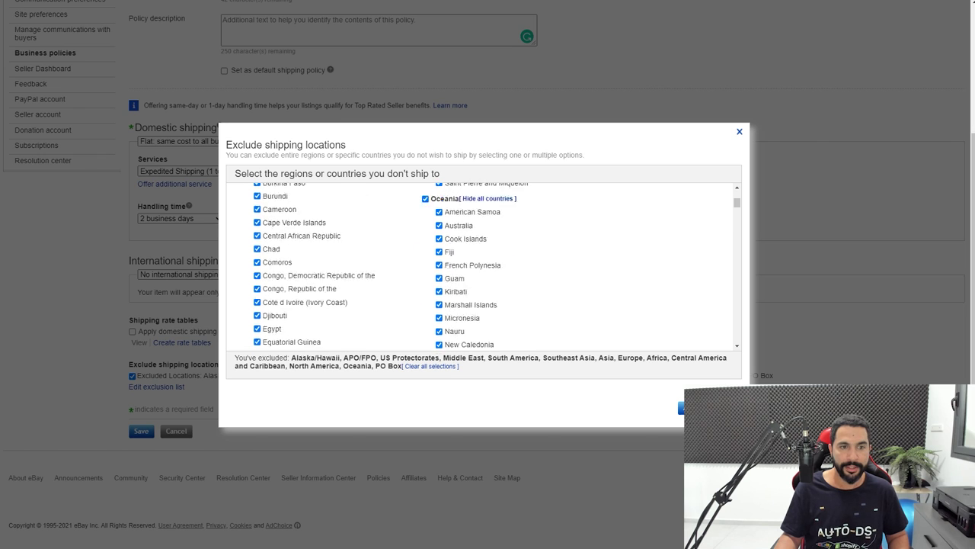
pyautogui.press('Escape')
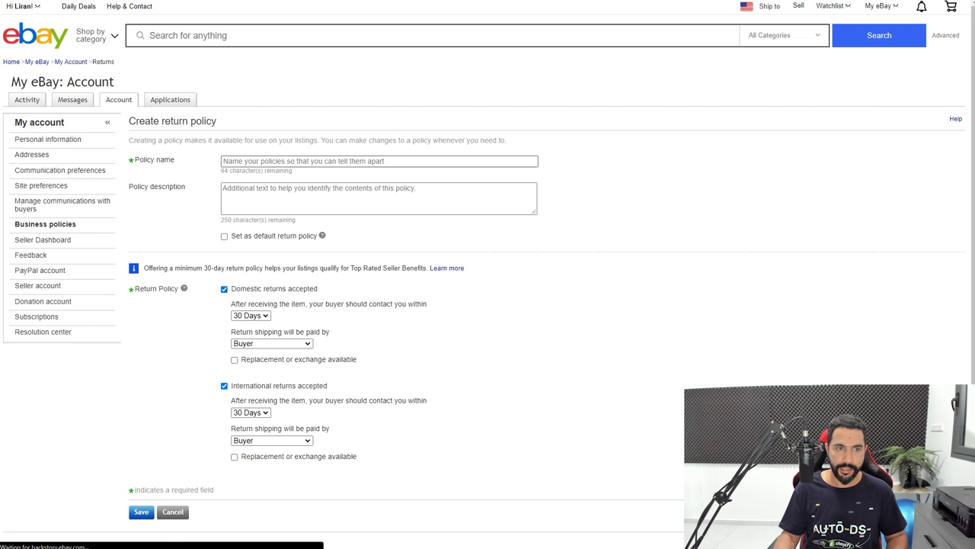
# Name the new return policy "Amazon Return Policy"
pyautogui.click(224, 161)
pyautogui.press('Return')
pyautogui.write('a')
pyautogui.write('Amazo')
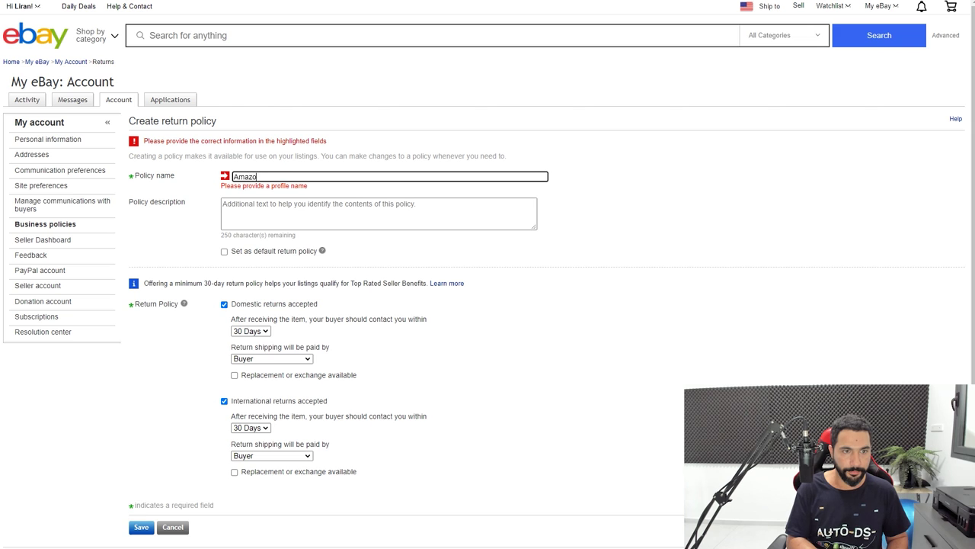
pyautogui.write('n Return Policy')
# Have domestic return shipping paid by Seller (Free Returns) with replacement or exchange available, and stop accepting international returns
pyautogui.scroll(-1, 487, 275)
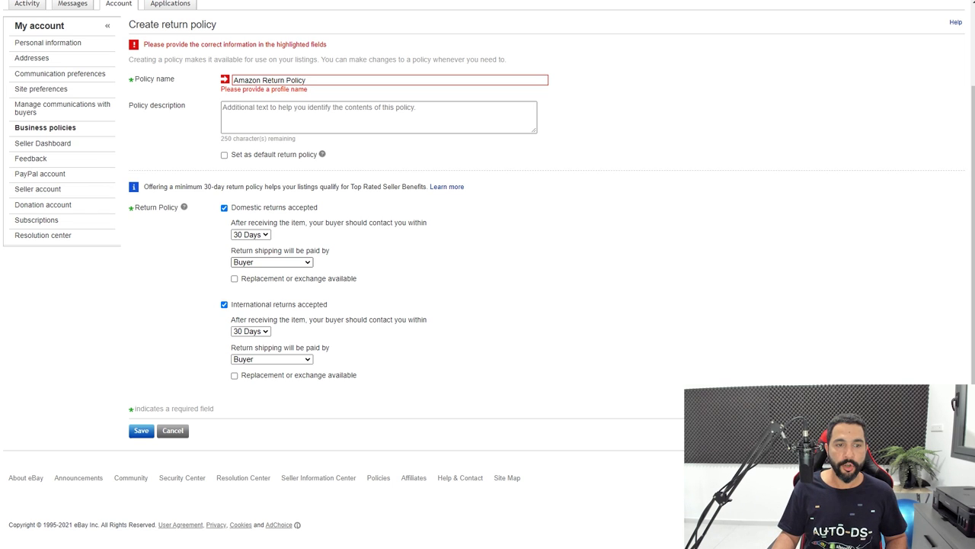
pyautogui.click(271, 262)
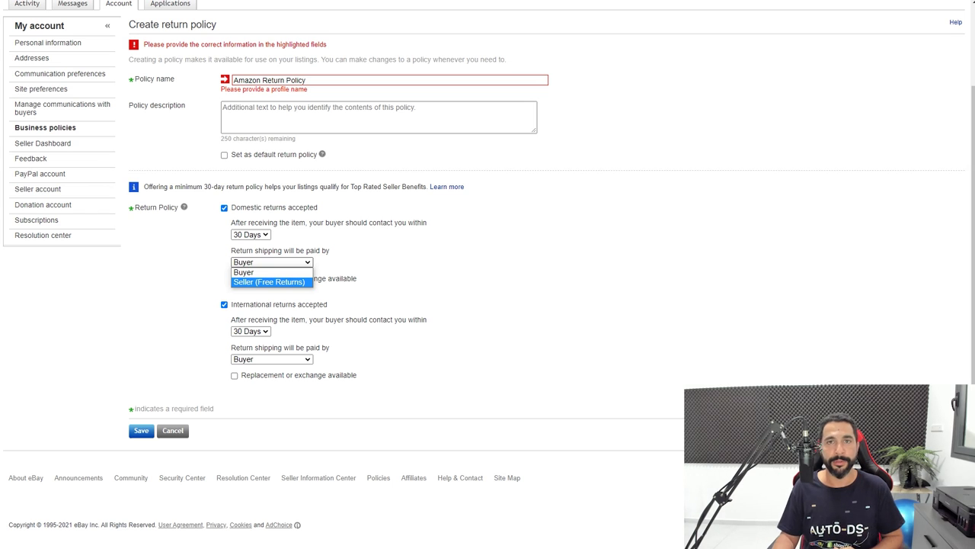
pyautogui.click(269, 282)
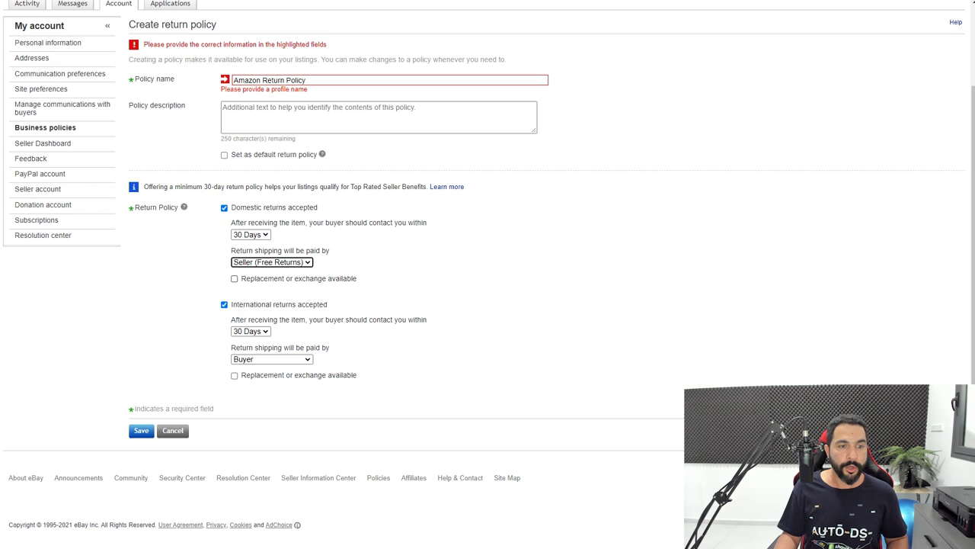
pyautogui.click(233, 279)
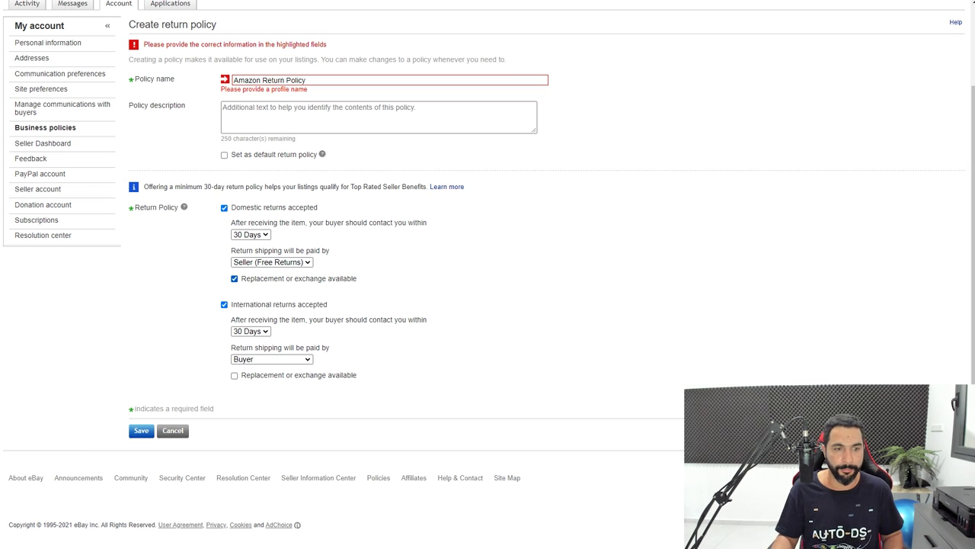
pyautogui.click(224, 304)
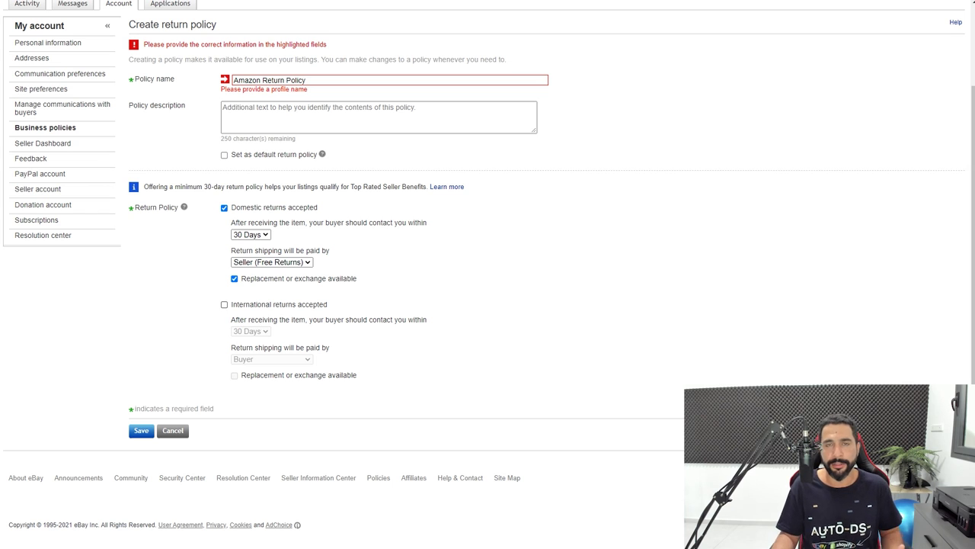